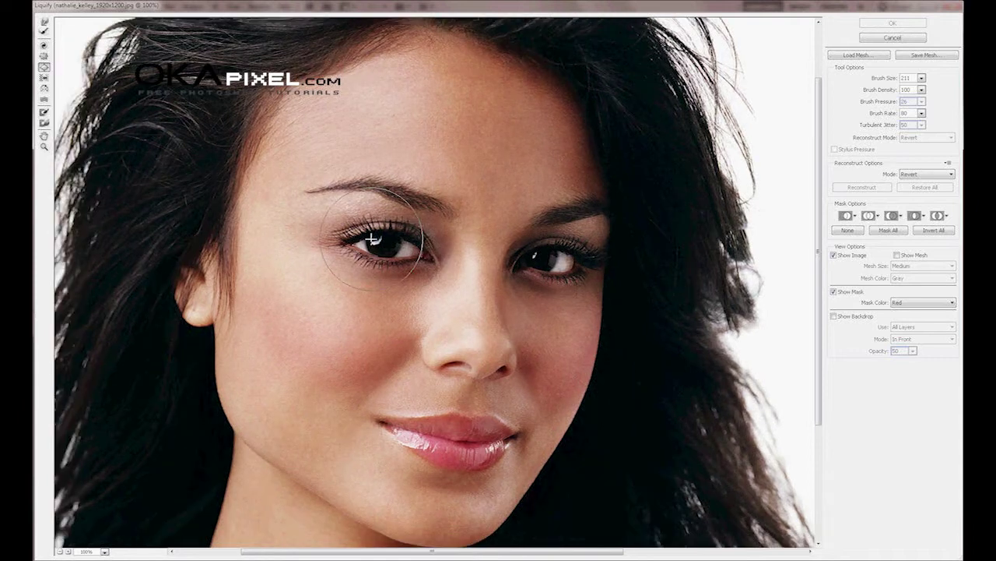
Step: Bloat both eyes larger and push the inner left eyebrow in Liquify, then apply
{"action": "left_click", "coordinate": [383, 245]}
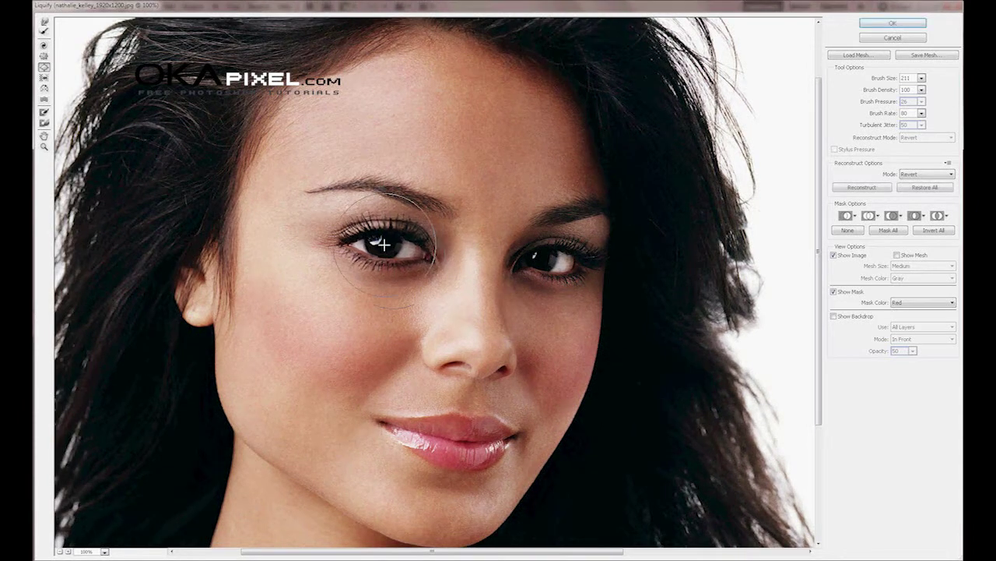
{"action": "key", "text": "w"}
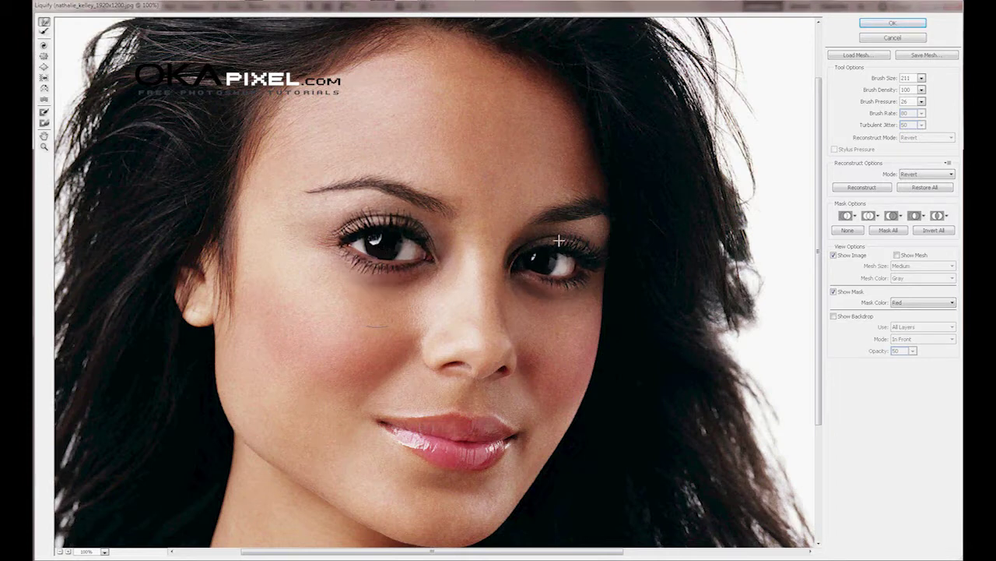
{"action": "left_click_drag", "start_coordinate": [321, 173], "coordinate": [316, 159]}
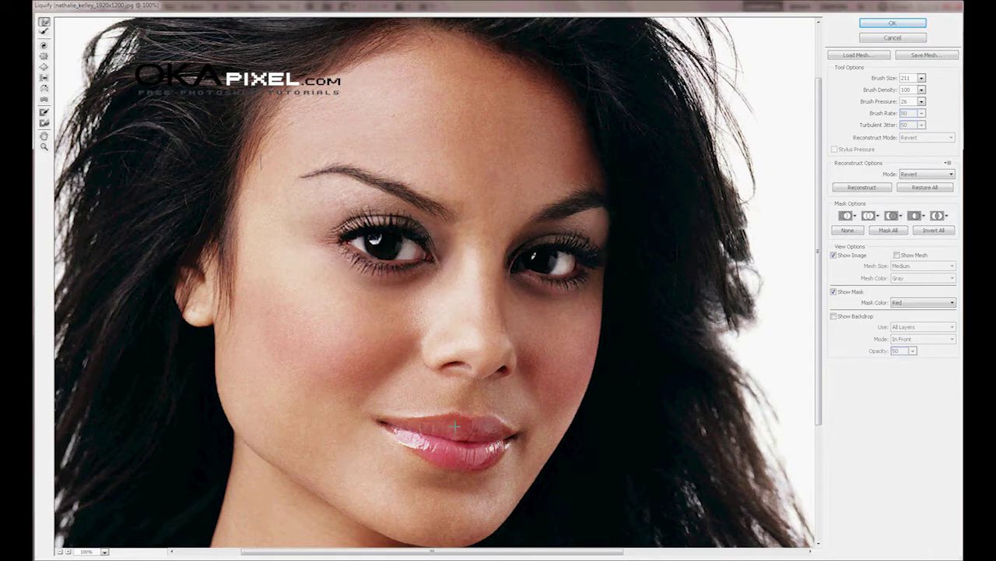
{"action": "key", "text": "bracketright"}
{"action": "key", "text": "bracketright"}
{"action": "key", "text": "bracketright"}
{"action": "key", "text": "bracketright"}
{"action": "key", "text": "bracketright"}
{"action": "key", "text": "bracketright"}
{"action": "key", "text": "ctrl+minus"}
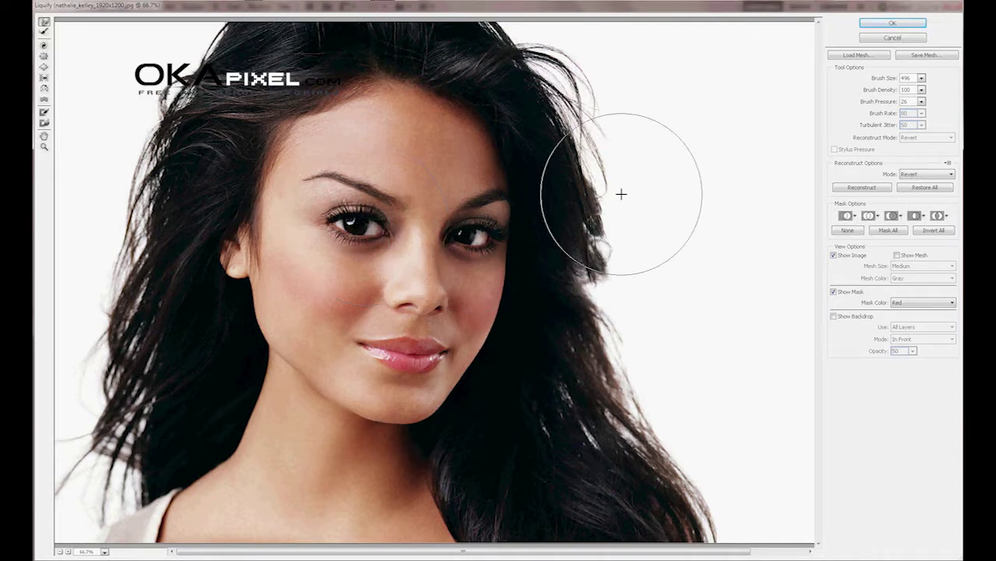
{"action": "key", "text": "b"}
{"action": "key", "text": "bracketleft"}
{"action": "key", "text": "bracketleft"}
{"action": "key", "text": "bracketleft"}
{"action": "key", "text": "bracketleft"}
{"action": "key", "text": "bracketleft"}
{"action": "key", "text": "bracketleft"}
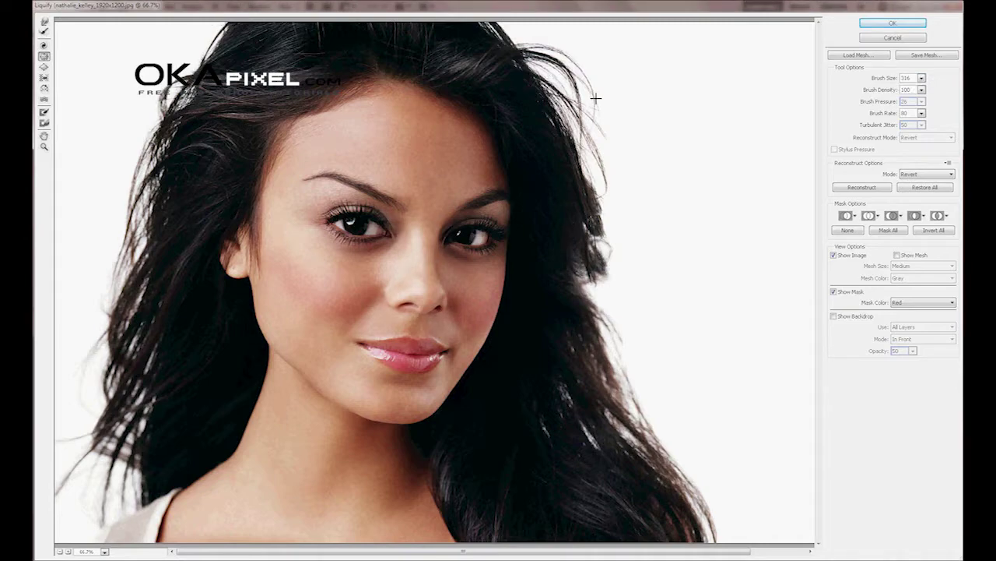
{"action": "left_click", "coordinate": [892, 23]}
{"action": "key", "text": "ctrl+minus"}
{"action": "key", "text": "ctrl+minus"}
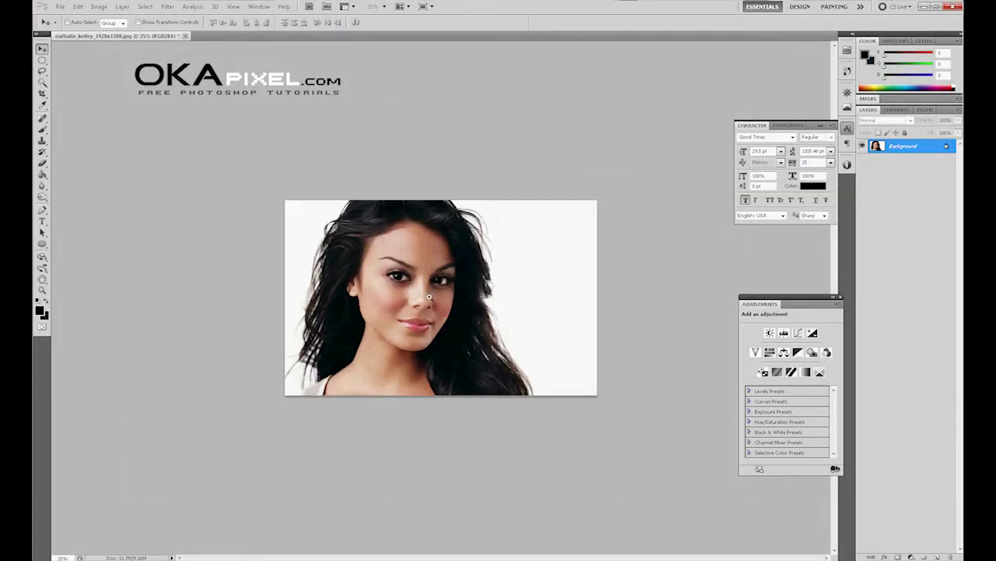
Step: Select the blue iris in blueeye.jpg with an elliptical marquee and drag it onto the portrait
{"action": "key", "text": "ctrl+1"}
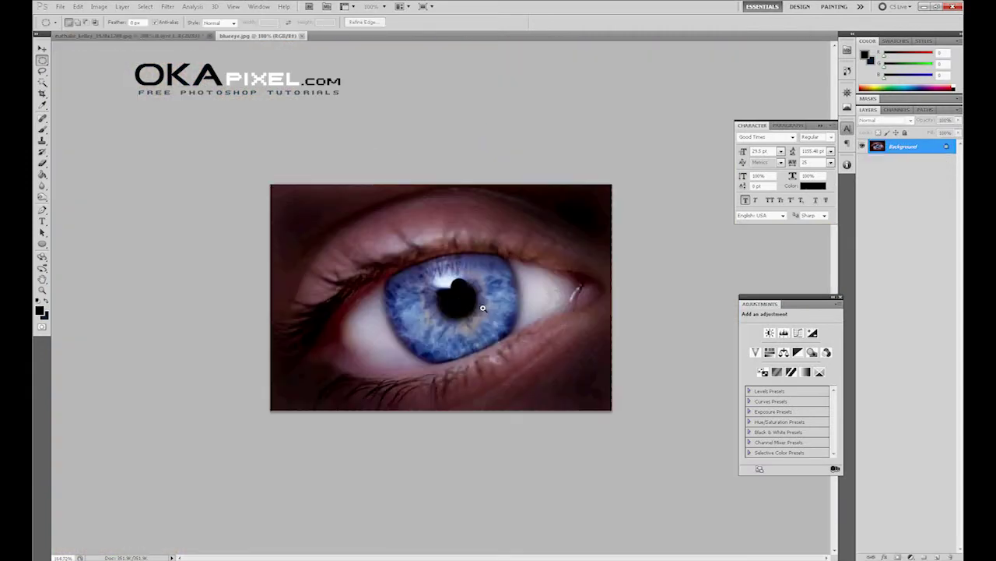
{"action": "left_click", "coordinate": [483, 308]}
{"action": "left_click_drag", "start_coordinate": [604, 412], "coordinate": [566, 405]}
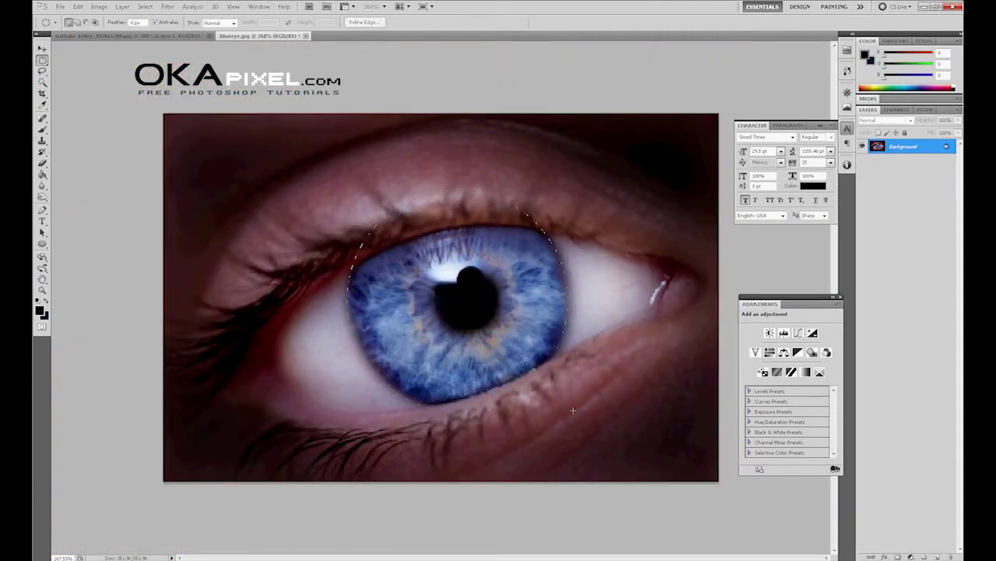
{"action": "mouse_move", "coordinate": [573, 410]}
{"action": "left_mouse_down"}
{"action": "mouse_move", "coordinate": [502, 288]}
{"action": "mouse_move", "coordinate": [483, 289]}
{"action": "left_mouse_up"}
{"action": "key", "text": "v"}
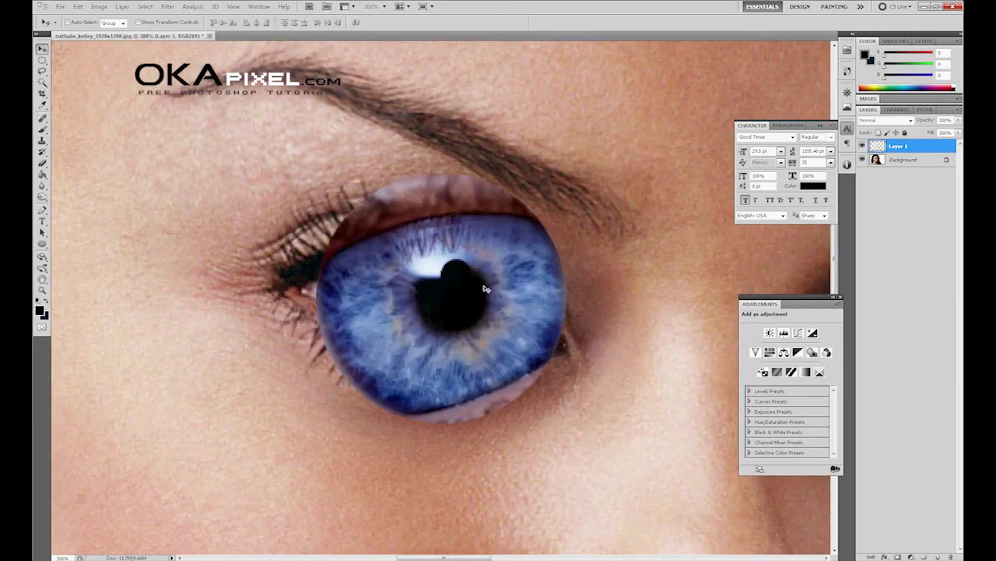
{"action": "key", "text": "ctrl+t"}
Step: Scale and rotate the blue iris layer to sit over the left eye
{"action": "mouse_move", "coordinate": [567, 177]}
{"action": "left_mouse_down"}
{"action": "mouse_move", "coordinate": [526, 253]}
{"action": "mouse_move", "coordinate": [501, 258]}
{"action": "left_mouse_up"}
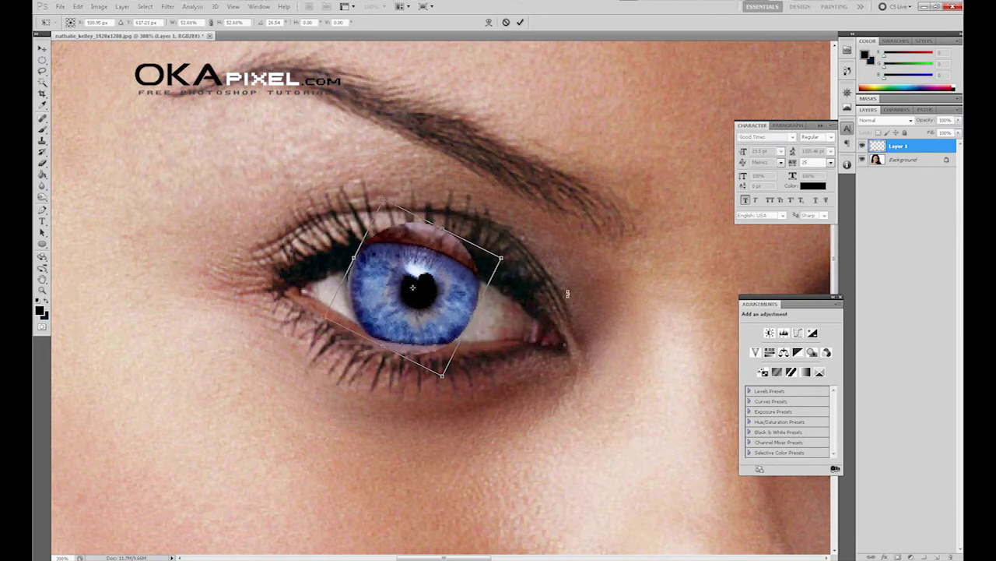
{"action": "key", "text": "Return"}
{"action": "left_click", "coordinate": [78, 6]}
{"action": "left_click", "coordinate": [233, 301]}
{"action": "left_click_drag", "start_coordinate": [549, 250], "coordinate": [534, 343]}
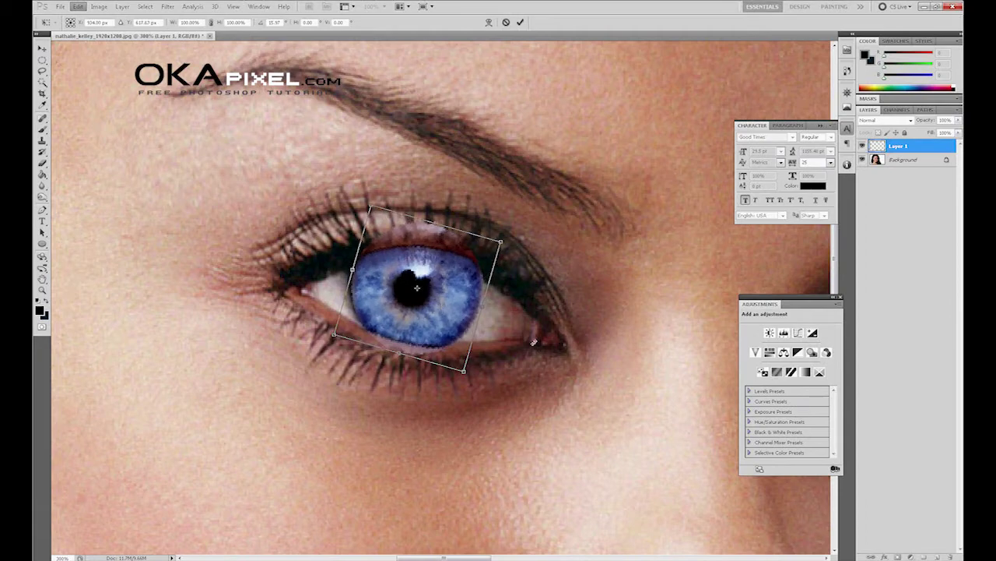
{"action": "key", "text": "Return"}
Step: Erase the iris edges spilling over the upper and lower lids
{"action": "key", "text": "ctrl+plus"}
{"action": "key", "text": "ctrl+plus"}
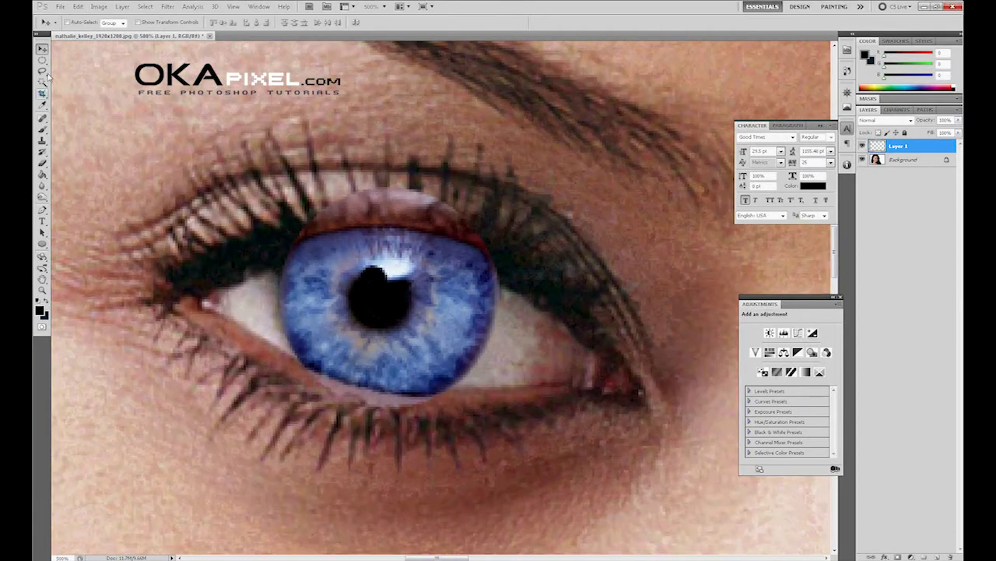
{"action": "key", "text": "e"}
{"action": "left_click_drag", "start_coordinate": [408, 403], "coordinate": [304, 378]}
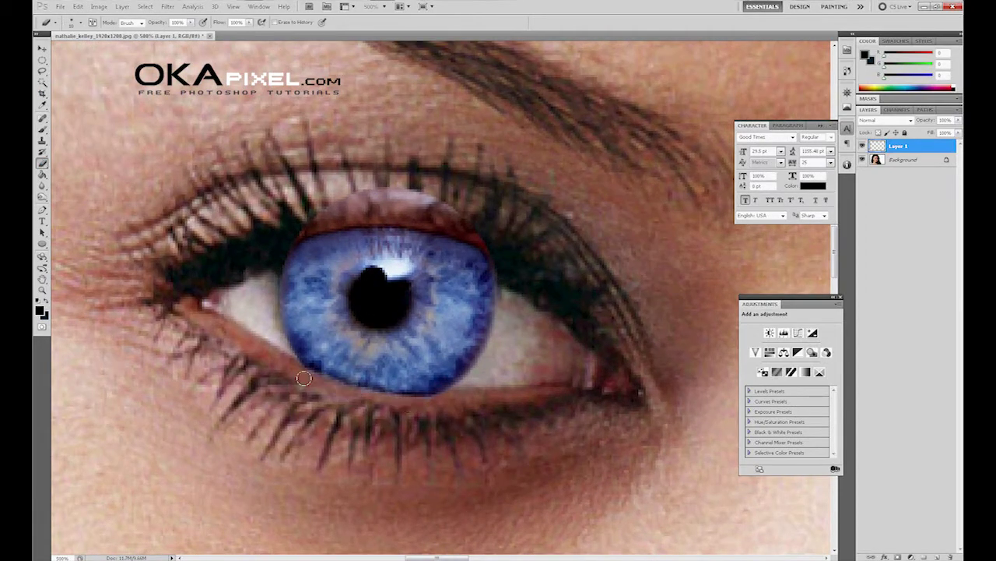
{"action": "left_click_drag", "start_coordinate": [444, 398], "coordinate": [331, 384]}
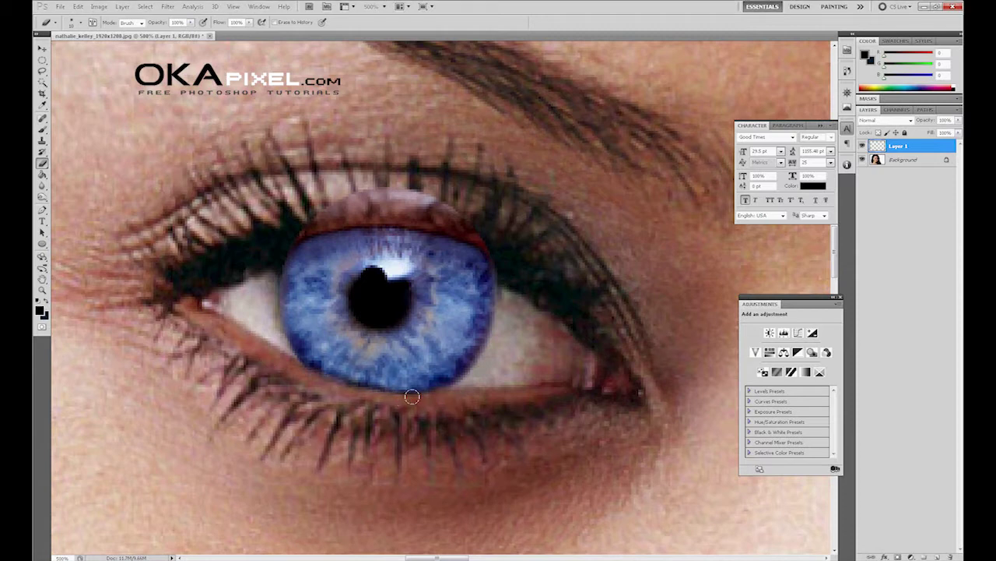
{"action": "left_click_drag", "start_coordinate": [475, 249], "coordinate": [316, 182]}
{"action": "mouse_move", "coordinate": [491, 261]}
{"action": "left_mouse_down"}
{"action": "mouse_move", "coordinate": [319, 241]}
{"action": "mouse_move", "coordinate": [285, 251]}
{"action": "left_mouse_up"}
{"action": "mouse_move", "coordinate": [408, 242]}
{"action": "left_mouse_down"}
{"action": "mouse_move", "coordinate": [329, 240]}
{"action": "mouse_move", "coordinate": [268, 264]}
{"action": "left_mouse_up"}
Step: Duplicate the fitted iris layer as Layer 1 copy
{"action": "key", "text": "ctrl+minus"}
{"action": "key", "text": "ctrl+minus"}
{"action": "key", "text": "ctrl+minus"}
{"action": "key", "text": "v"}
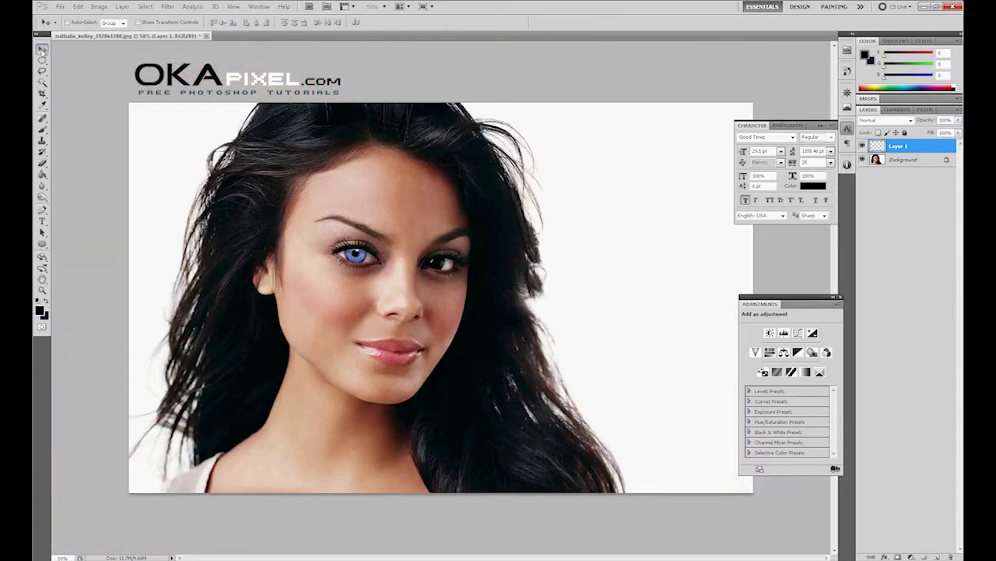
{"action": "key", "text": "ctrl+plus"}
{"action": "key", "text": "ctrl+j"}
{"action": "left_click", "coordinate": [78, 6]}
Step: Flip the iris copy horizontally, move it onto the right eye and rotate it to match
{"action": "left_click", "coordinate": [234, 303]}
{"action": "left_click_drag", "start_coordinate": [234, 302], "coordinate": [442, 259]}
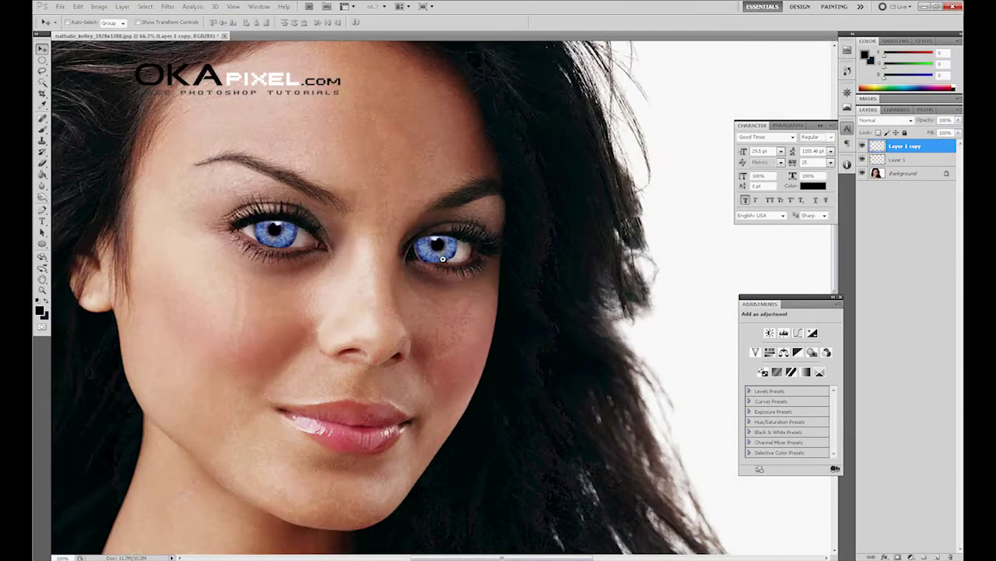
{"action": "key", "text": "ctrl+plus"}
{"action": "key", "text": "ctrl+plus"}
{"action": "key", "text": "ctrl+plus"}
{"action": "left_click_drag", "start_coordinate": [438, 385], "coordinate": [400, 207]}
{"action": "left_click", "coordinate": [78, 6]}
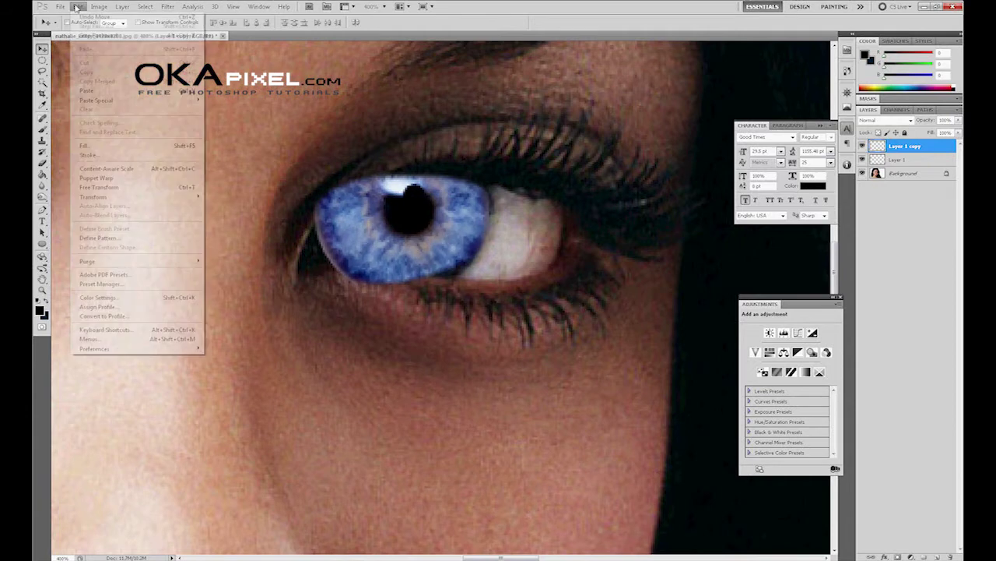
{"action": "left_click", "coordinate": [222, 220]}
{"action": "left_click_drag", "start_coordinate": [495, 277], "coordinate": [453, 247]}
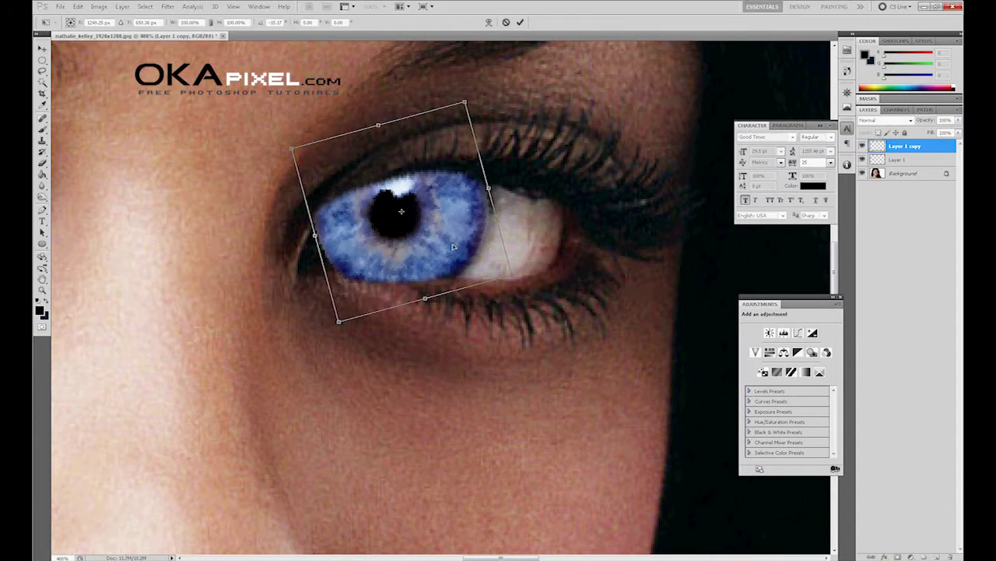
{"action": "key", "text": "Return"}
Step: Lower the copy's fill to 41%, erase overlap along the lids, then restore fill to 100%
{"action": "key", "text": "v"}
{"action": "key", "text": "shift+4"}
{"action": "key", "text": "shift+1"}
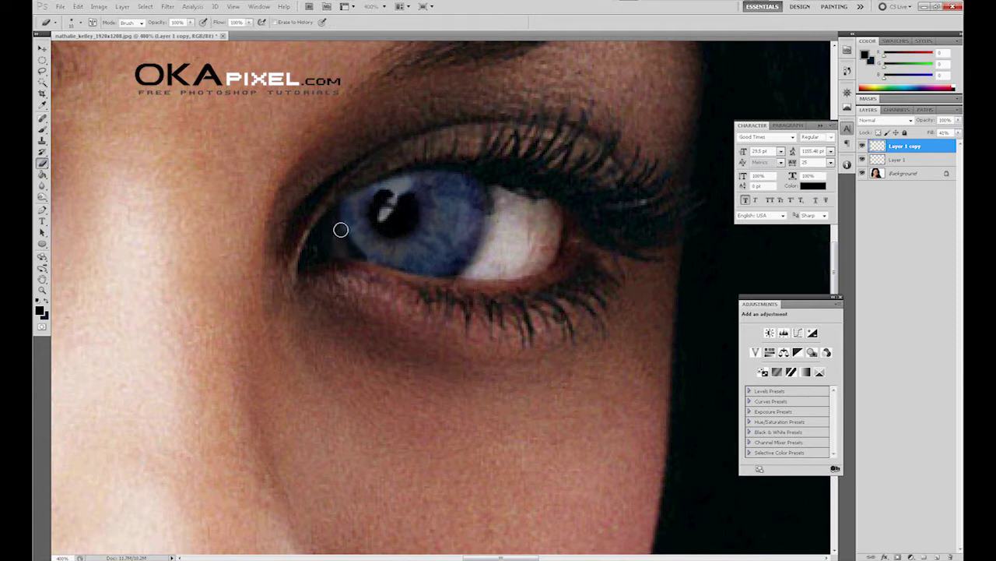
{"action": "left_click_drag", "start_coordinate": [367, 196], "coordinate": [343, 261]}
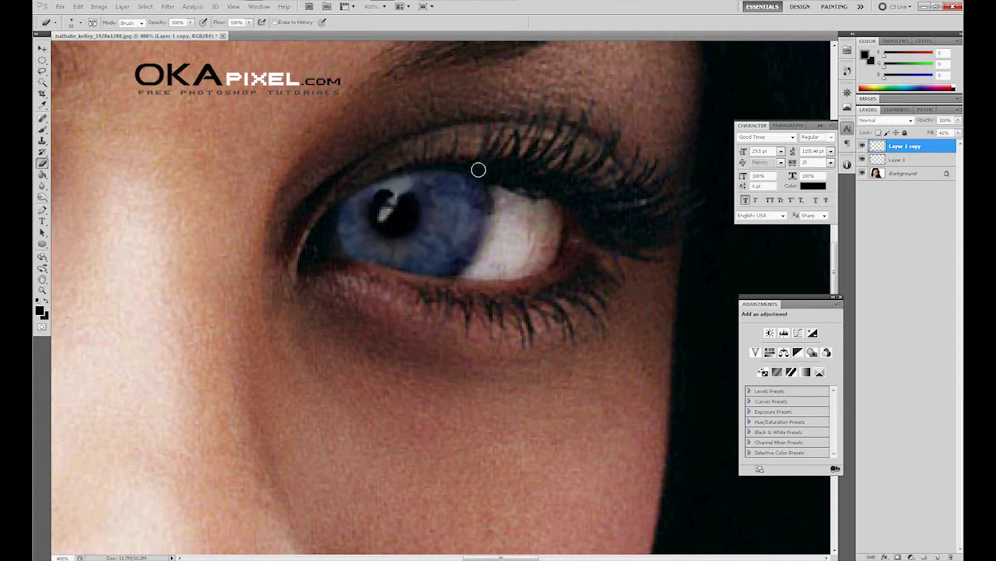
{"action": "left_click_drag", "start_coordinate": [478, 170], "coordinate": [350, 192]}
{"action": "left_click_drag", "start_coordinate": [957, 132], "coordinate": [963, 142]}
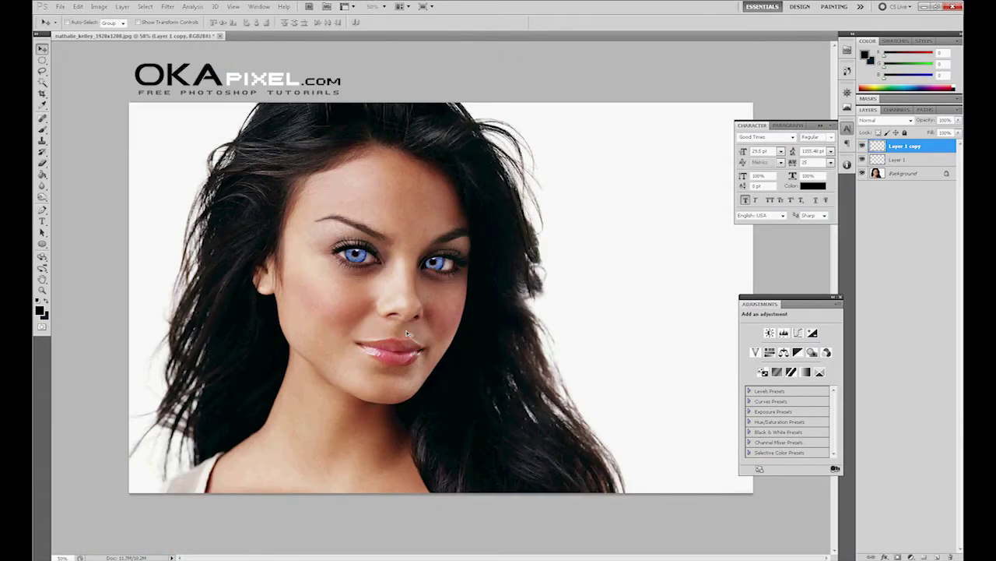
{"action": "right_click", "coordinate": [407, 333]}
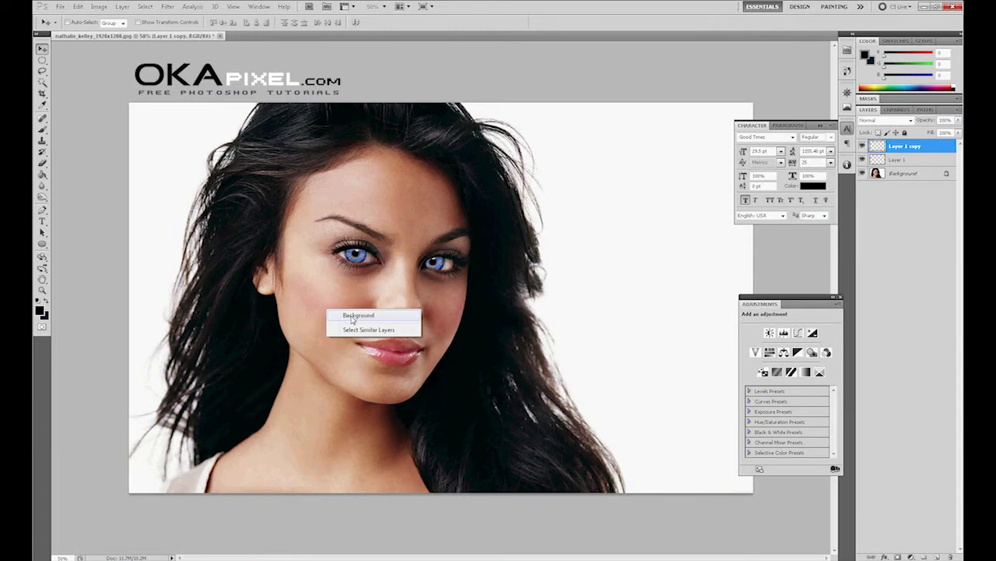
Step: Add a Curves 1 adjustment layer above the Background
{"action": "left_click", "coordinate": [342, 313]}
{"action": "left_click", "coordinate": [145, 6]}
{"action": "left_click", "coordinate": [163, 71]}
{"action": "left_click", "coordinate": [912, 557]}
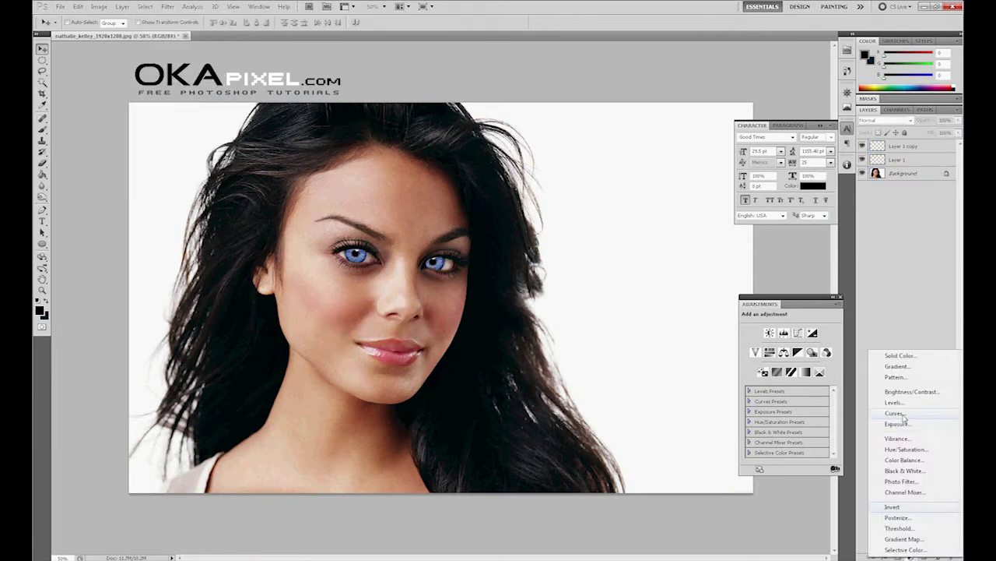
{"action": "left_click", "coordinate": [903, 173]}
{"action": "left_click", "coordinate": [903, 173]}
{"action": "left_click", "coordinate": [912, 557]}
{"action": "left_click", "coordinate": [895, 412], "text": "alt"}
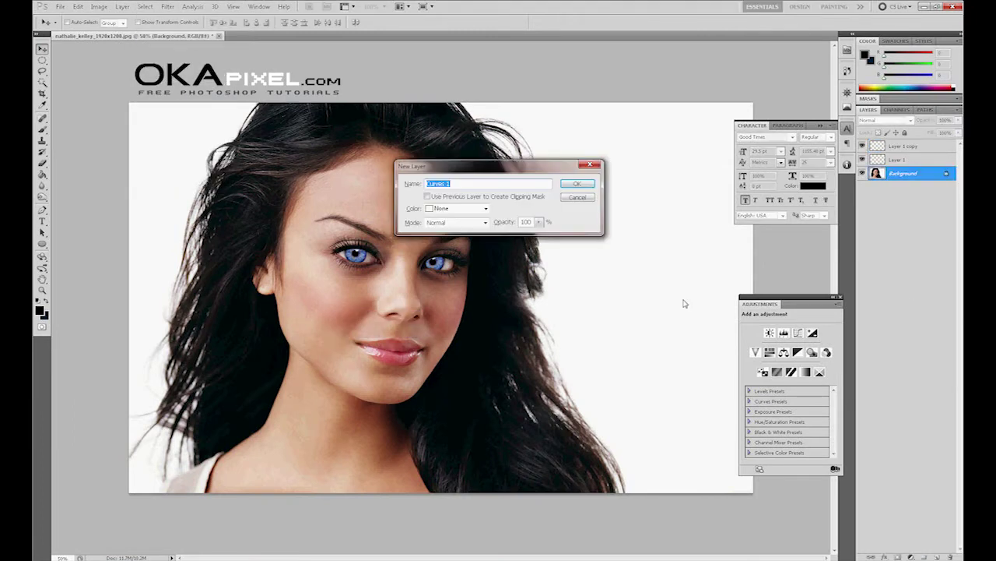
{"action": "left_click", "coordinate": [576, 185]}
Step: Bend the RGB, Red, Green and Blue curves to brighten and warm the skin
{"action": "left_click_drag", "start_coordinate": [785, 396], "coordinate": [786, 389]}
{"action": "left_click", "coordinate": [784, 332]}
{"action": "left_click", "coordinate": [784, 351]}
{"action": "left_click", "coordinate": [820, 358]}
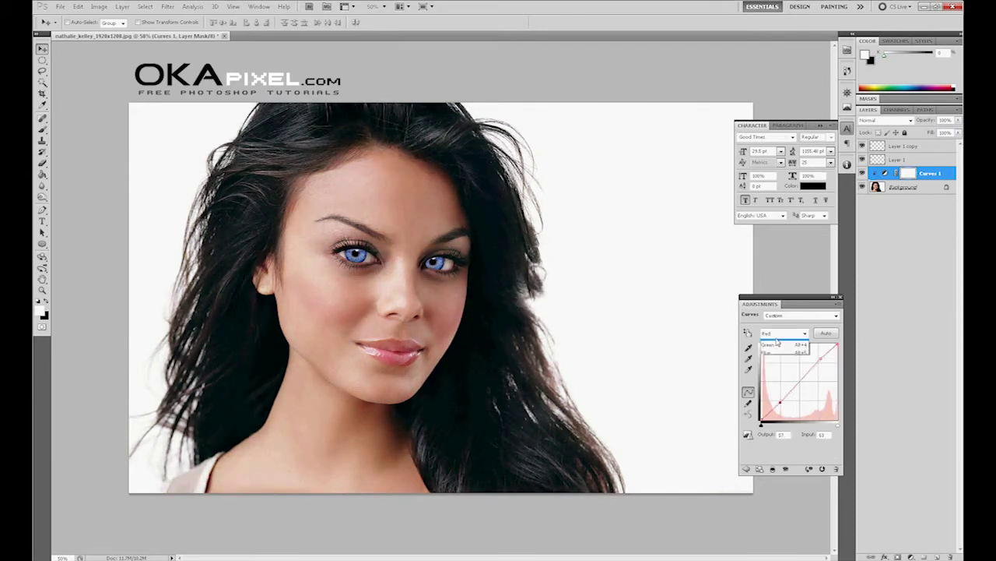
{"action": "left_click", "coordinate": [772, 343]}
{"action": "left_click_drag", "start_coordinate": [780, 406], "coordinate": [779, 401]}
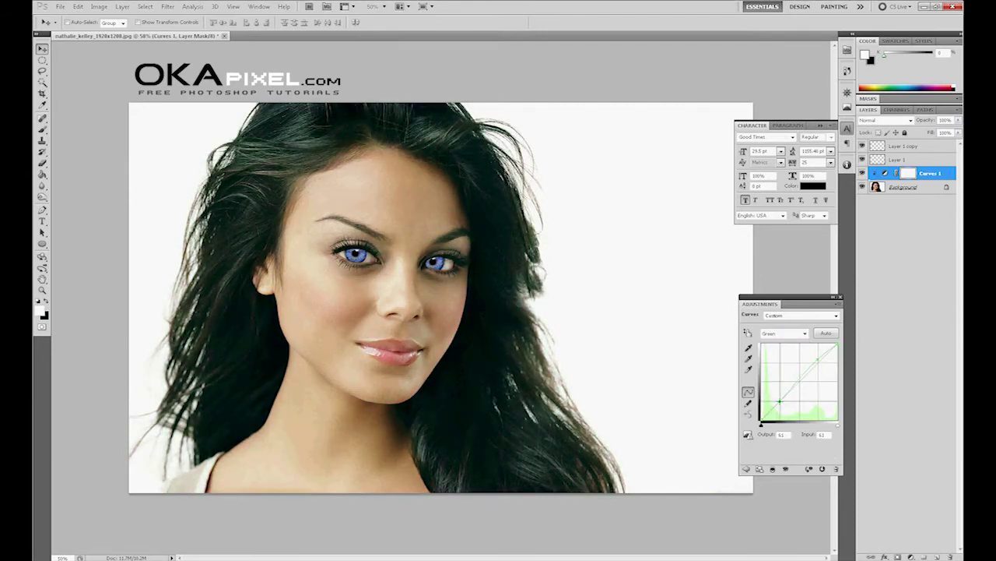
{"action": "left_click", "coordinate": [784, 333]}
{"action": "left_click", "coordinate": [784, 343]}
{"action": "left_click", "coordinate": [820, 361]}
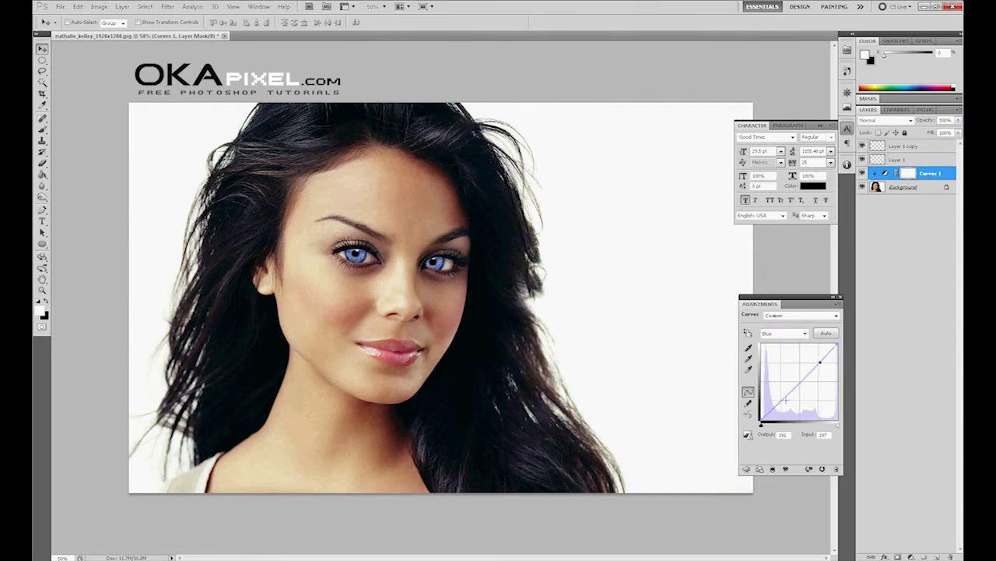
{"action": "left_click", "coordinate": [839, 297]}
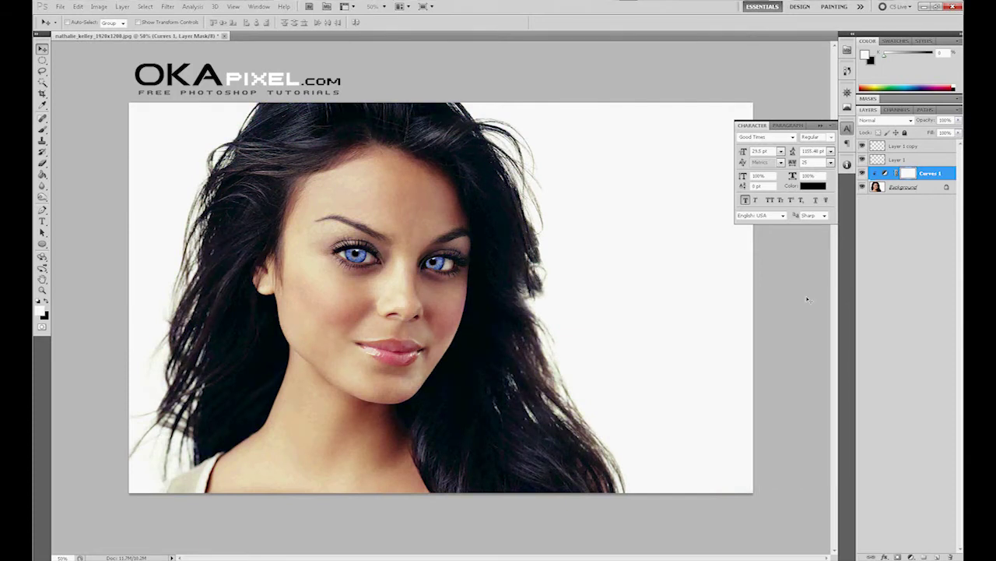
Step: Add an Exposure 1 adjustment layer and raise exposure to brighten the skin
{"action": "left_click", "coordinate": [911, 557]}
{"action": "left_click", "coordinate": [896, 418]}
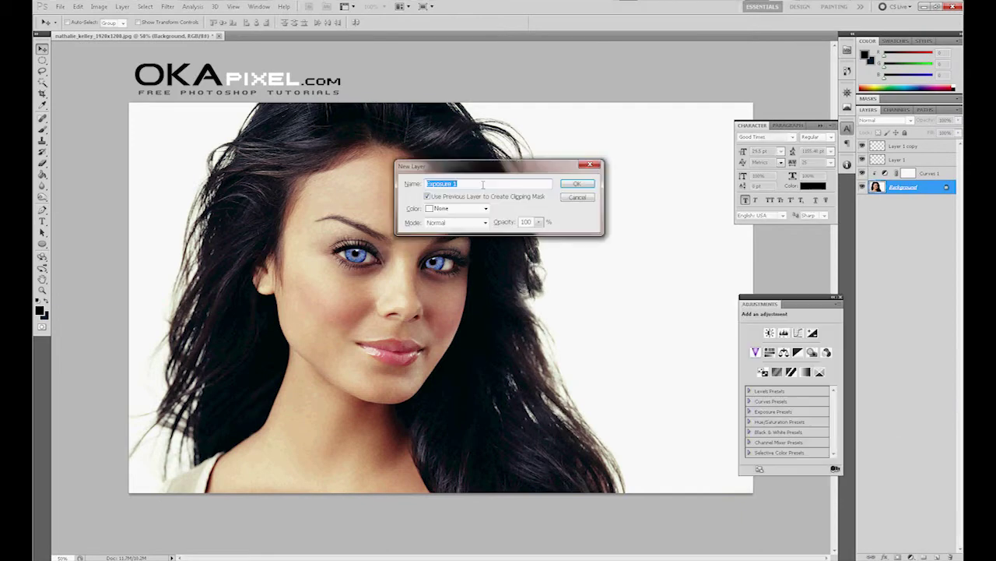
{"action": "left_click_drag", "start_coordinate": [791, 340], "coordinate": [785, 379]}
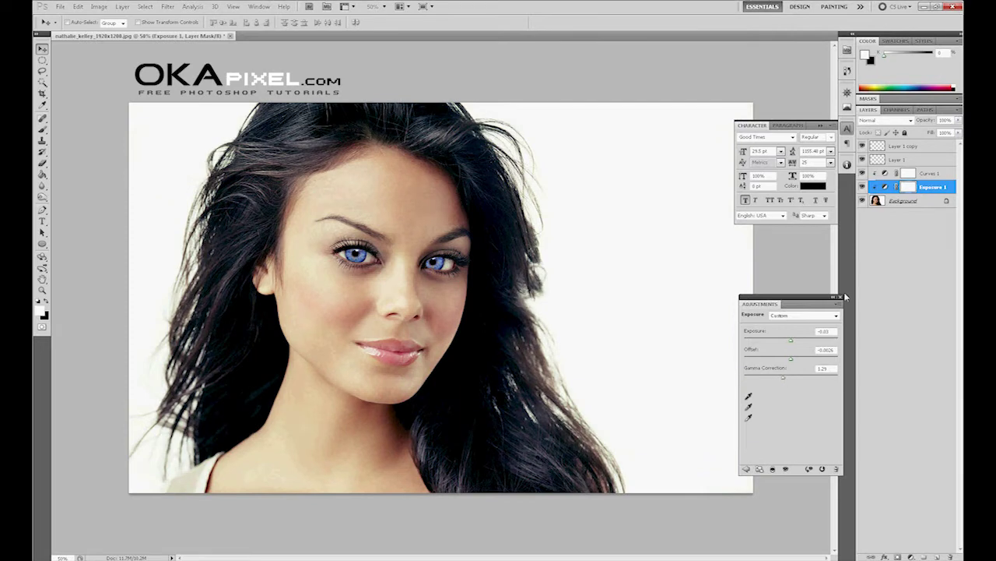
{"action": "left_click", "coordinate": [842, 297]}
Step: Load the Red channel as a selection and create a new Layer 2 above Background
{"action": "left_click", "coordinate": [896, 109]}
{"action": "left_click", "coordinate": [891, 134]}
{"action": "left_click", "coordinate": [876, 133], "text": "ctrl"}
{"action": "left_click", "coordinate": [892, 121]}
{"action": "left_click", "coordinate": [867, 109]}
{"action": "left_click", "coordinate": [907, 201]}
{"action": "left_click", "coordinate": [937, 557]}
{"action": "mouse_move", "coordinate": [905, 201]}
{"action": "left_mouse_down"}
{"action": "mouse_move", "coordinate": [948, 557]}
{"action": "mouse_move", "coordinate": [903, 167]}
{"action": "left_mouse_up"}
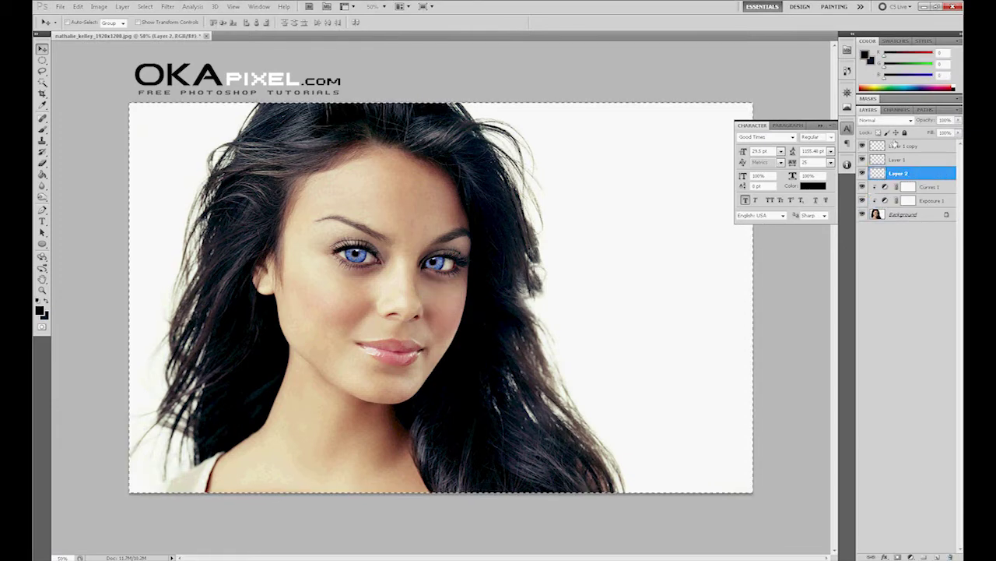
Step: Copy the Red channel into Layer 3 and lower its fill to 53%
{"action": "left_click", "coordinate": [897, 109]}
{"action": "left_click", "coordinate": [892, 134]}
{"action": "key", "text": "Return"}
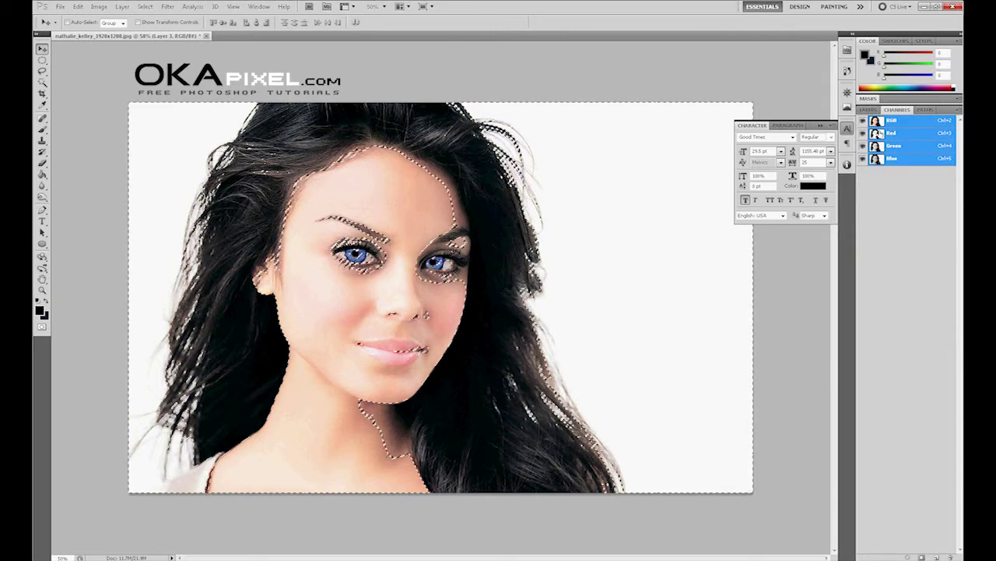
{"action": "left_click_drag", "start_coordinate": [945, 134], "coordinate": [66, 71]}
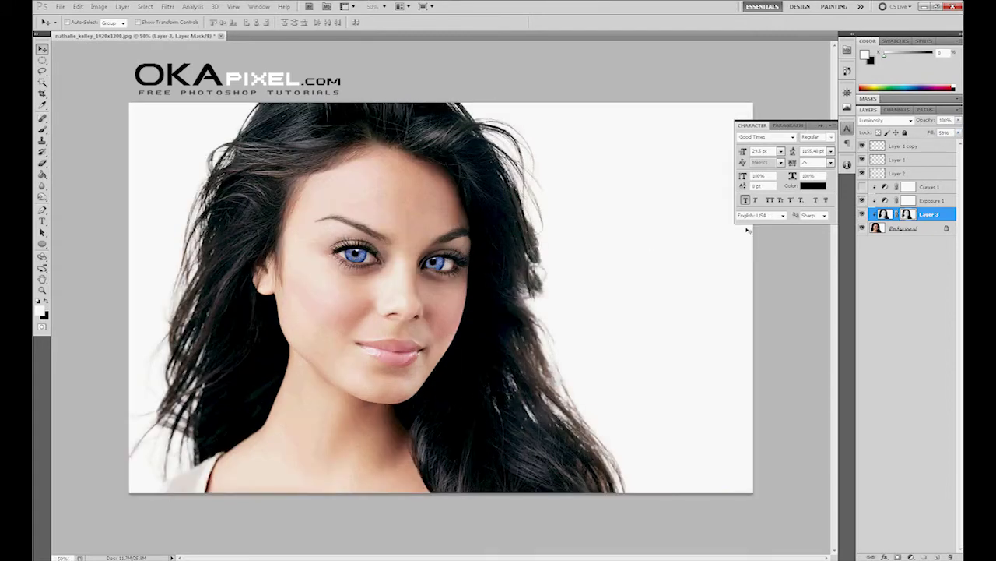
Step: Merge Layer 1 and Layer 1 copy into a single iris layer
{"action": "left_click", "coordinate": [868, 160]}
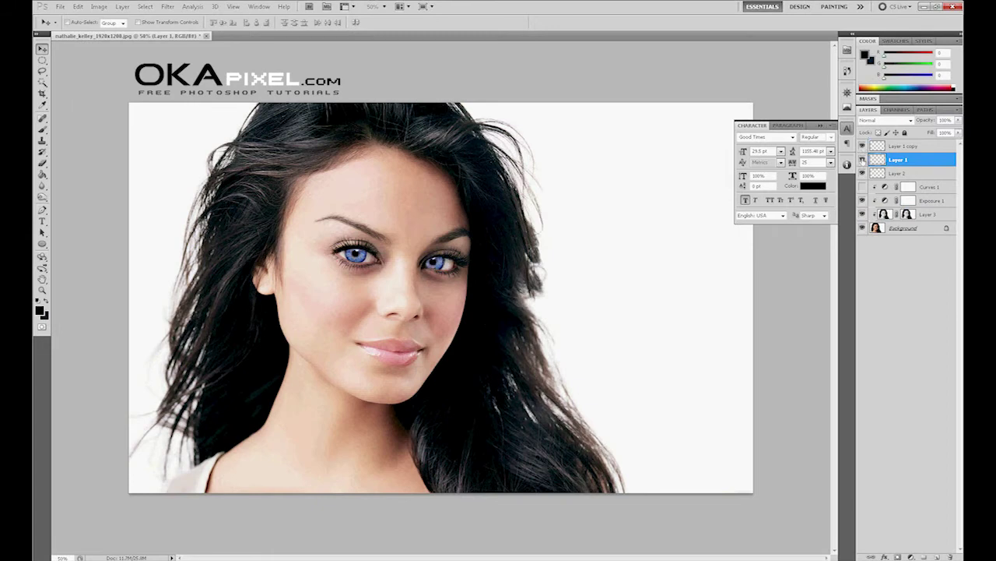
{"action": "left_click", "coordinate": [862, 146]}
{"action": "left_click", "coordinate": [904, 146], "text": "shift"}
{"action": "right_click", "coordinate": [907, 152]}
{"action": "left_click", "coordinate": [889, 350]}
{"action": "left_click", "coordinate": [99, 6]}
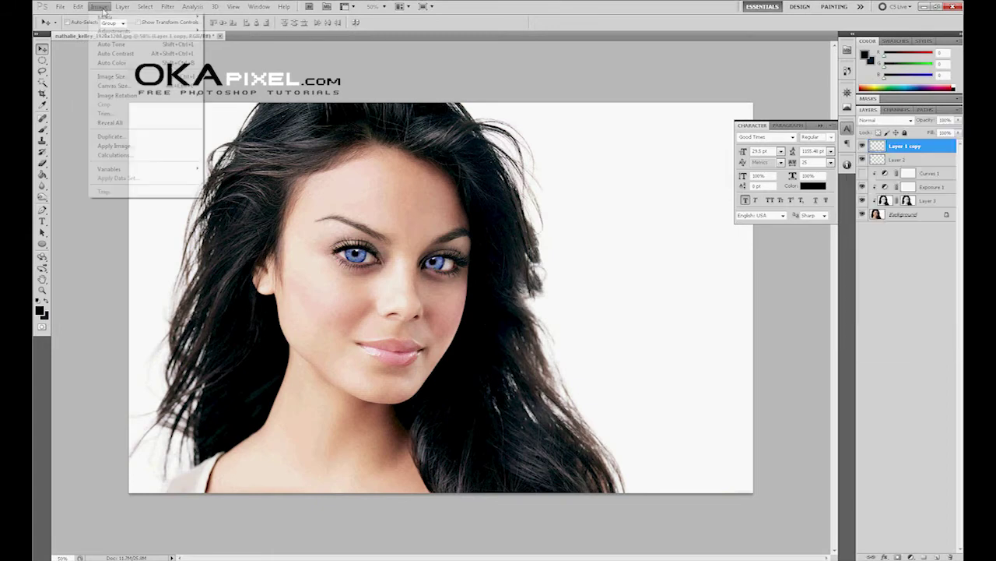
Step: Recolour the irises with Hue/Saturation at Hue -89 and Saturation -75
{"action": "left_click", "coordinate": [226, 81]}
{"action": "left_click_drag", "start_coordinate": [709, 328], "coordinate": [688, 329]}
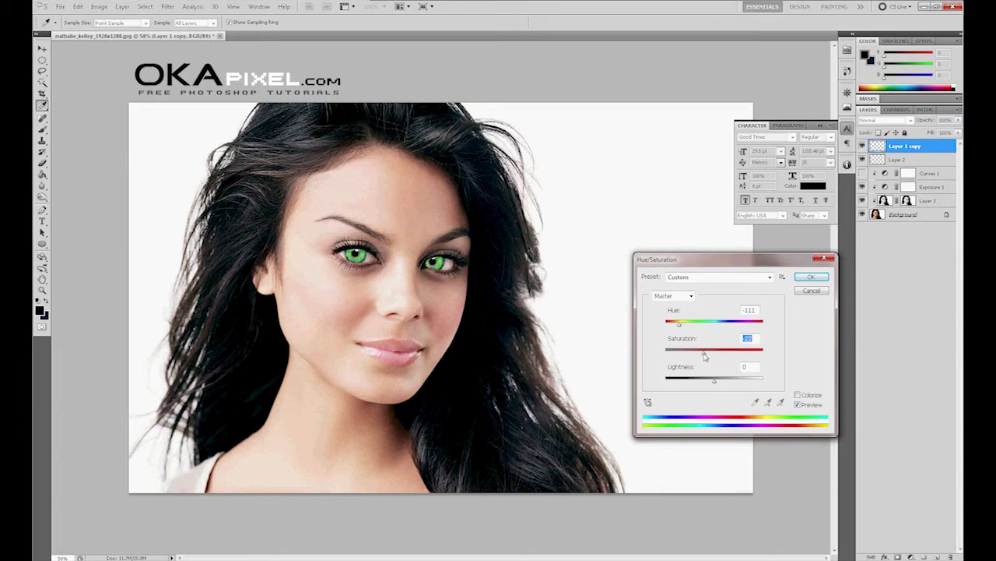
{"action": "mouse_move", "coordinate": [698, 355]}
{"action": "left_mouse_down"}
{"action": "mouse_move", "coordinate": [683, 329]}
{"action": "mouse_move", "coordinate": [680, 354]}
{"action": "left_mouse_up"}
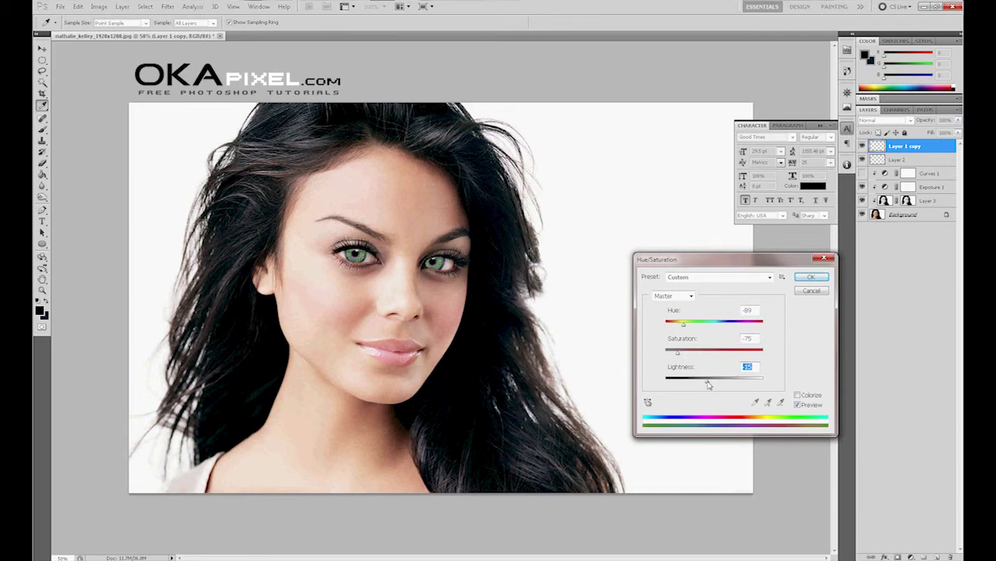
{"action": "key", "text": "Return"}
{"action": "key", "text": "v"}
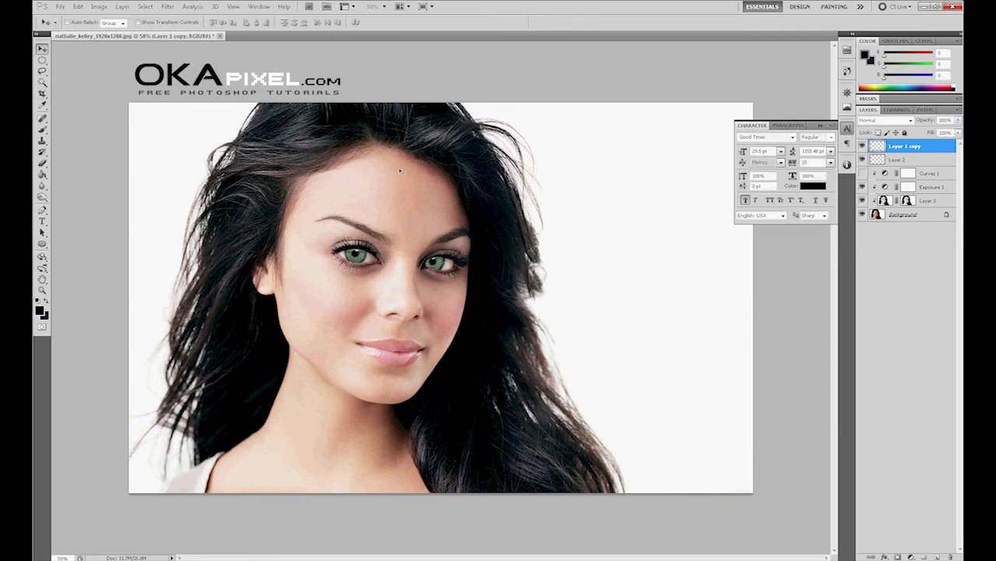
Step: Compare the original state in History, then flatten the image, discarding hidden layers
{"action": "left_click", "coordinate": [847, 70]}
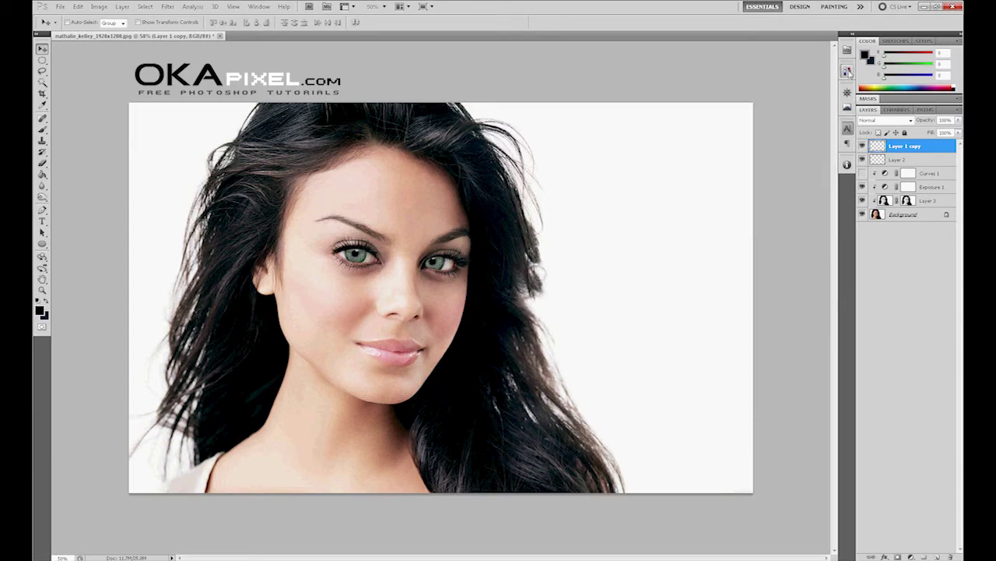
{"action": "left_click", "coordinate": [777, 80]}
{"action": "left_click", "coordinate": [783, 277]}
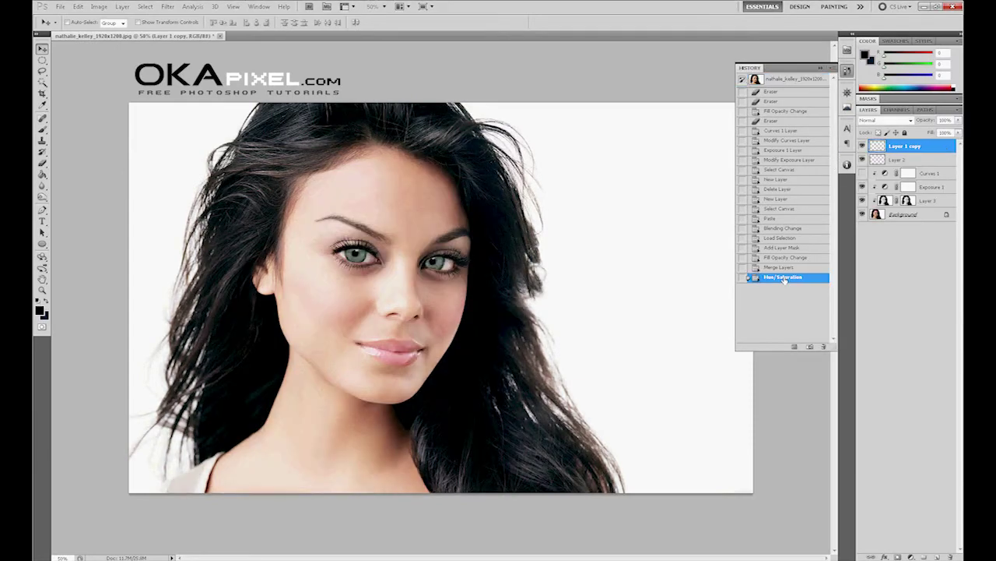
{"action": "key", "text": "ctrl+alt+0"}
{"action": "left_click", "coordinate": [959, 109]}
{"action": "left_click", "coordinate": [880, 318]}
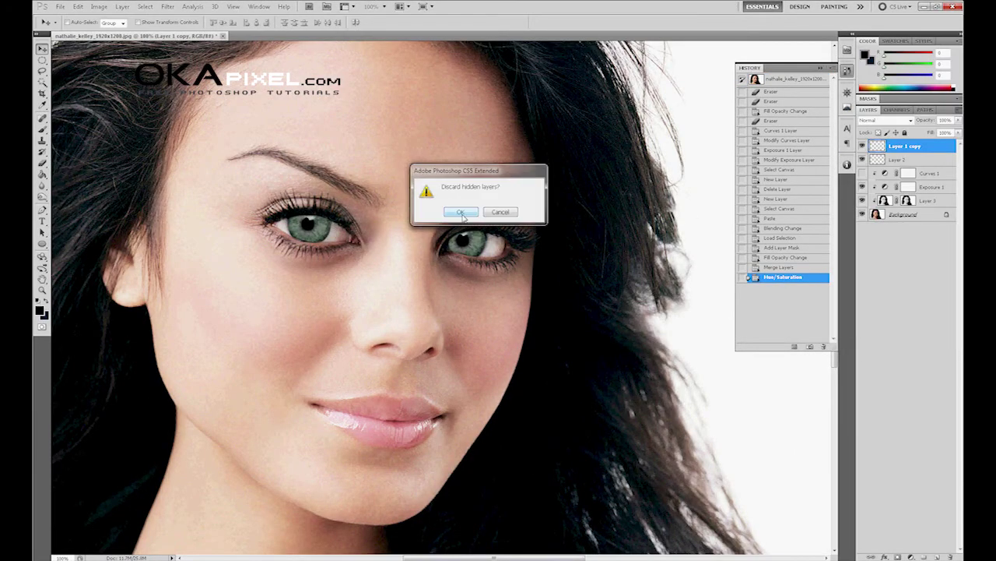
{"action": "left_click", "coordinate": [461, 211]}
{"action": "key", "text": "o"}
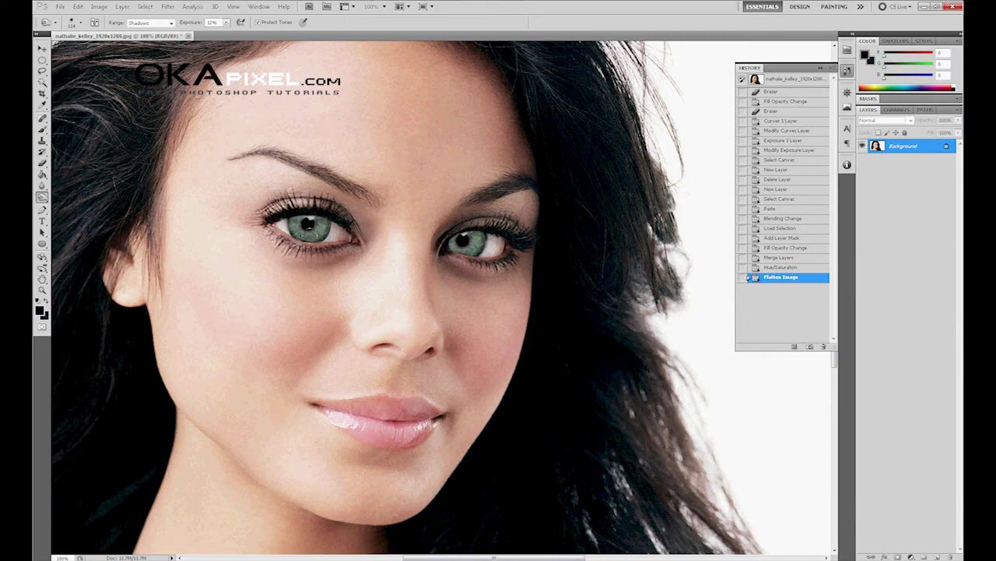
Step: Burn around the eyes, then set Burn exposure to 22% and brush size to 55 px
{"action": "left_click_drag", "start_coordinate": [292, 222], "coordinate": [323, 222]}
{"action": "left_click_drag", "start_coordinate": [451, 240], "coordinate": [482, 240]}
{"action": "left_click_drag", "start_coordinate": [226, 21], "coordinate": [231, 31]}
{"action": "left_click", "coordinate": [80, 22]}
{"action": "left_click_drag", "start_coordinate": [94, 49], "coordinate": [62, 48]}
{"action": "key", "text": "Return"}
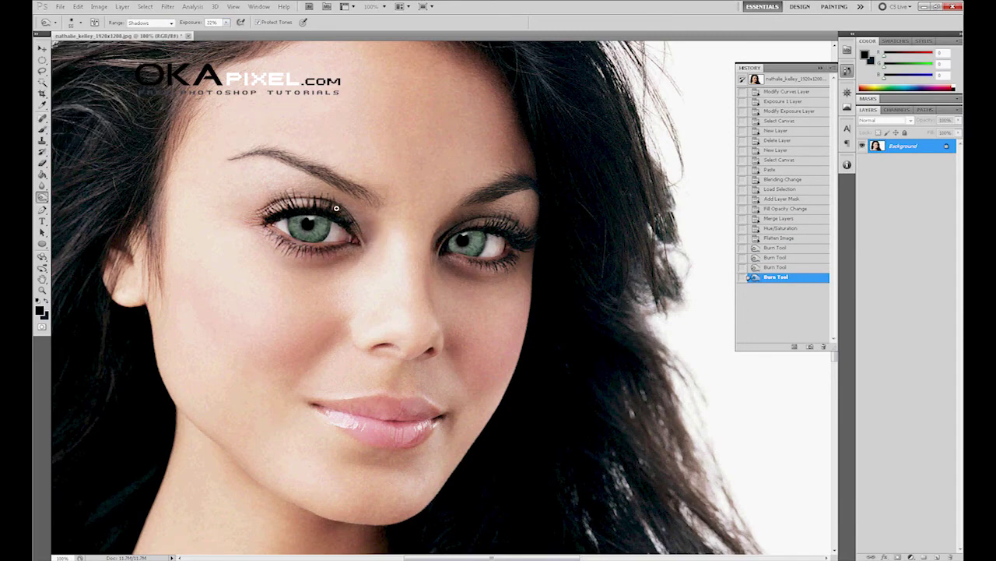
Step: Burn the lash lines of both eyes and slightly darken the lips
{"action": "scroll", "coordinate": [284, 161], "scroll_direction": "up", "scroll_amount": 1}
{"action": "left_click_drag", "start_coordinate": [268, 327], "coordinate": [428, 335]}
{"action": "left_click_drag", "start_coordinate": [352, 236], "coordinate": [459, 233]}
{"action": "scroll", "coordinate": [483, 238], "scroll_direction": "right", "scroll_amount": 5}
{"action": "left_click_drag", "start_coordinate": [432, 280], "coordinate": [491, 292]}
{"action": "left_click_drag", "start_coordinate": [522, 296], "coordinate": [580, 319]}
{"action": "left_click_drag", "start_coordinate": [486, 366], "coordinate": [518, 370]}
{"action": "scroll", "coordinate": [545, 249], "scroll_direction": "down", "scroll_amount": 3}
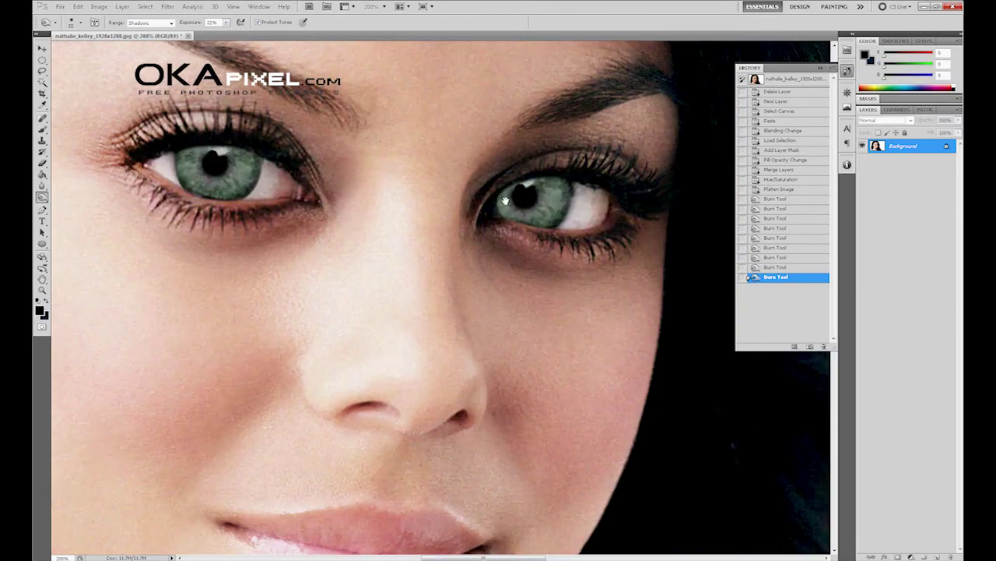
{"action": "scroll", "coordinate": [467, 273], "scroll_direction": "left", "scroll_amount": 1}
{"action": "scroll", "coordinate": [390, 382], "scroll_direction": "down", "scroll_amount": 4}
{"action": "left_click_drag", "start_coordinate": [389, 383], "coordinate": [475, 401]}
{"action": "scroll", "coordinate": [569, 254], "scroll_direction": "down", "scroll_amount": 2}
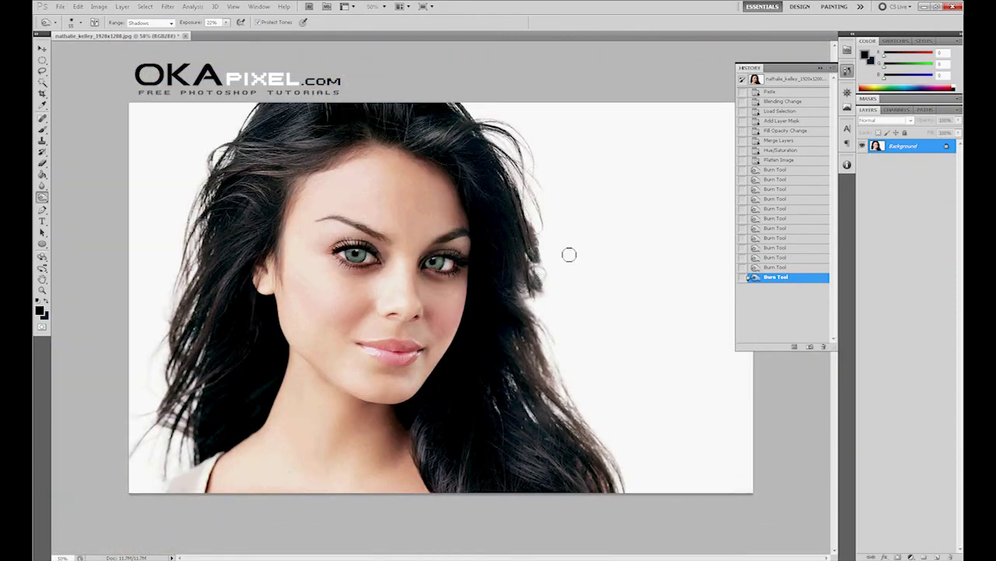